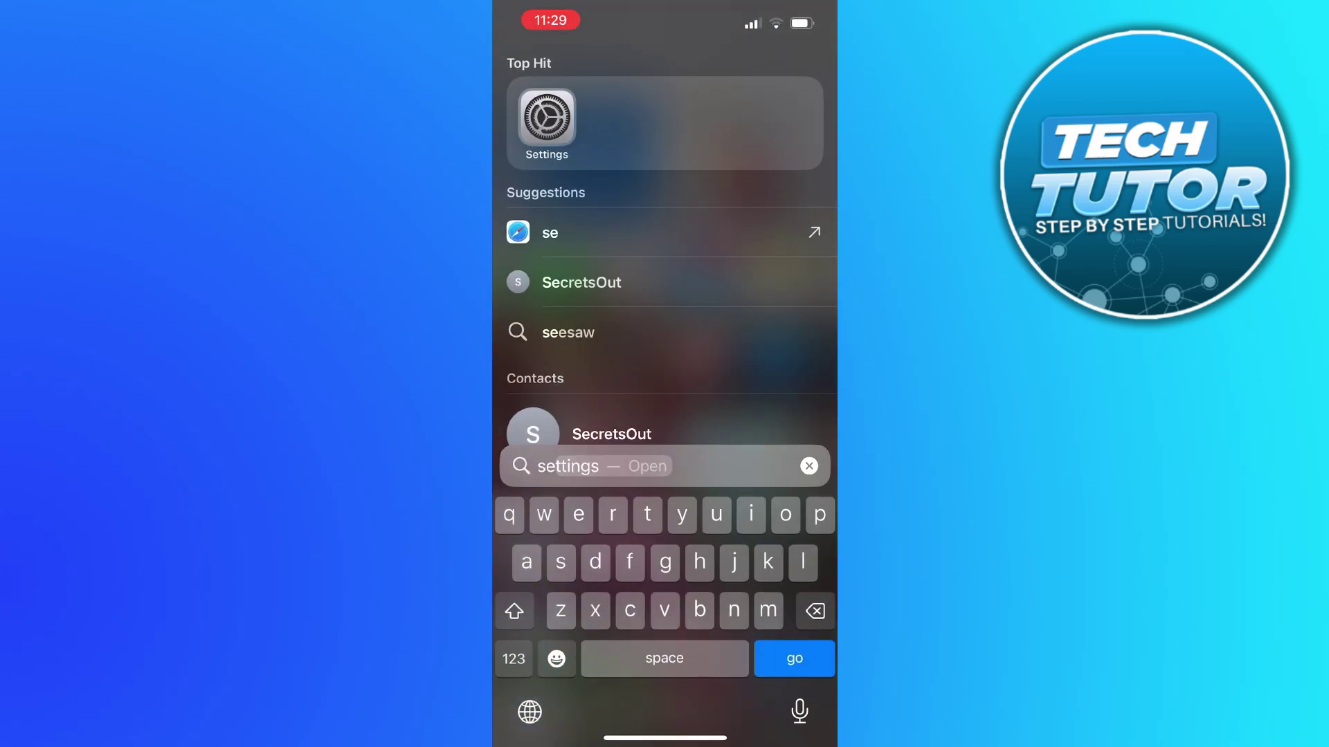
text(tt)
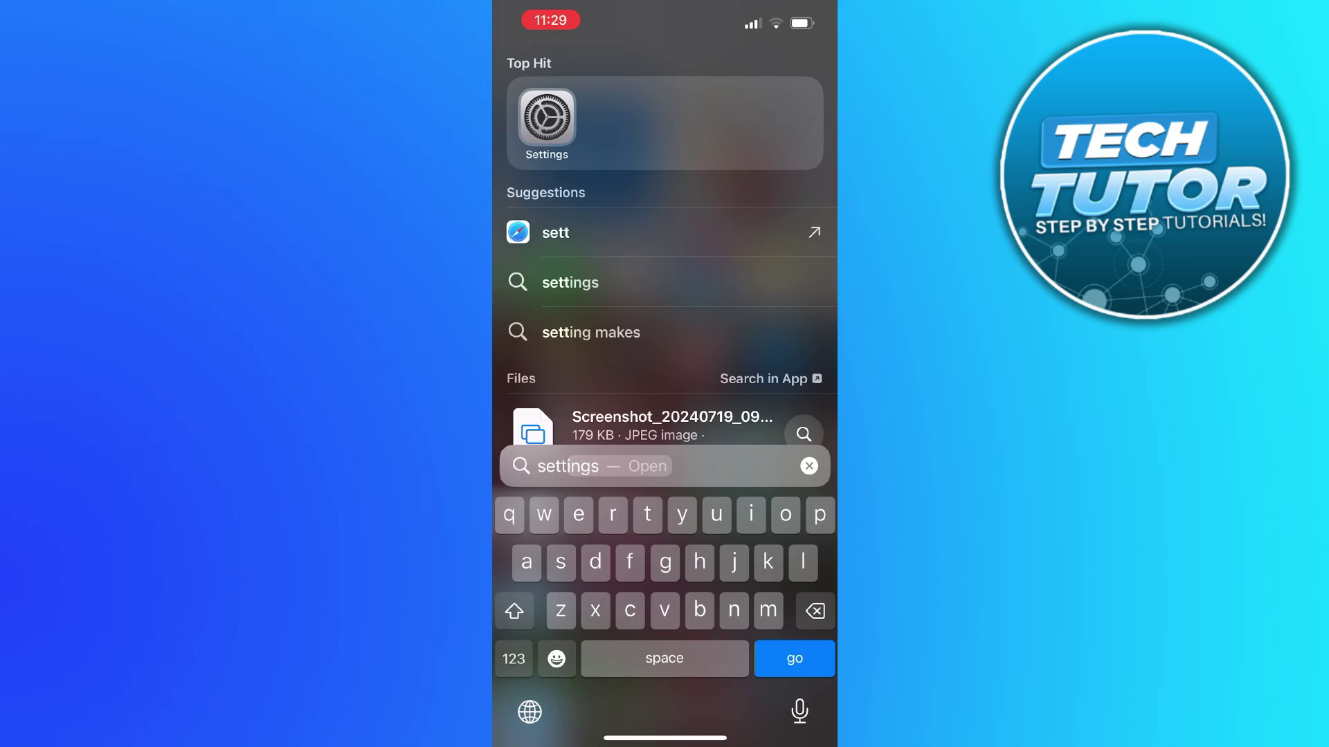
Open Settings from the Spotlight results for "settings".
click(547, 116)
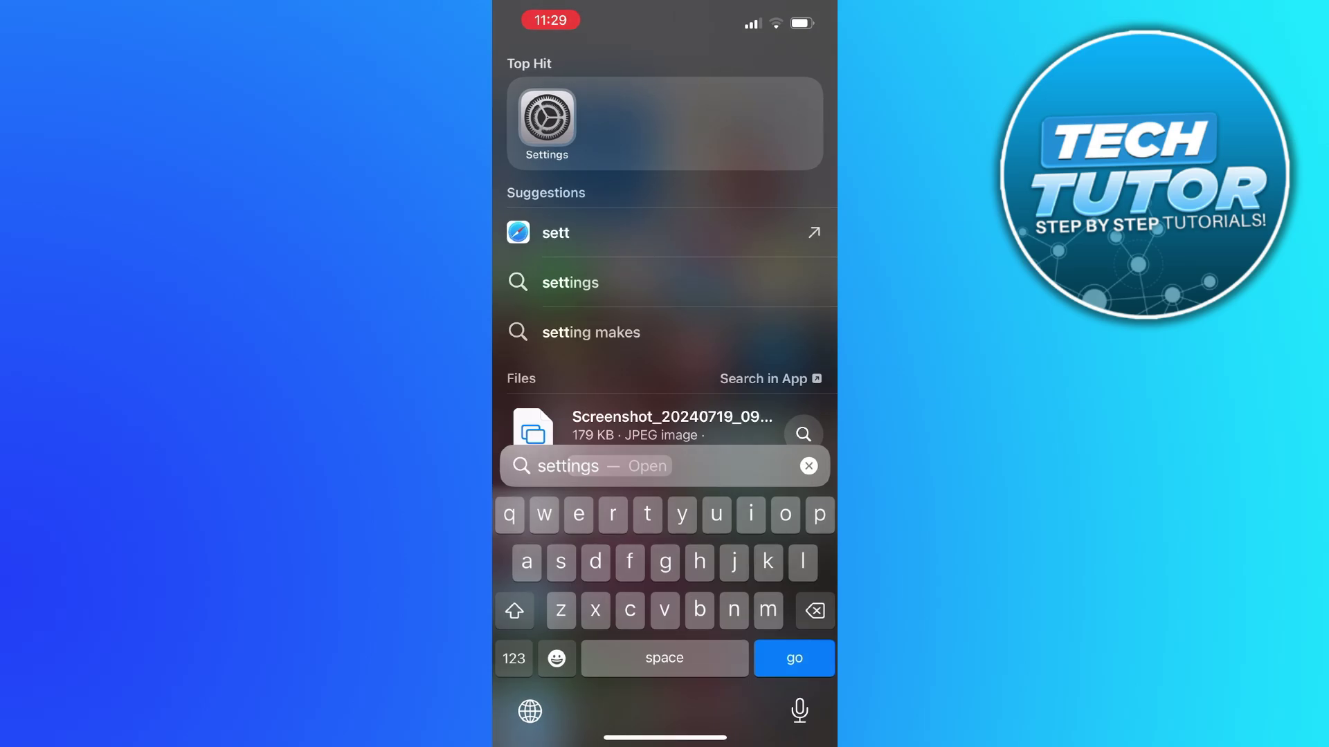
scroll(665, 415, down, 3)
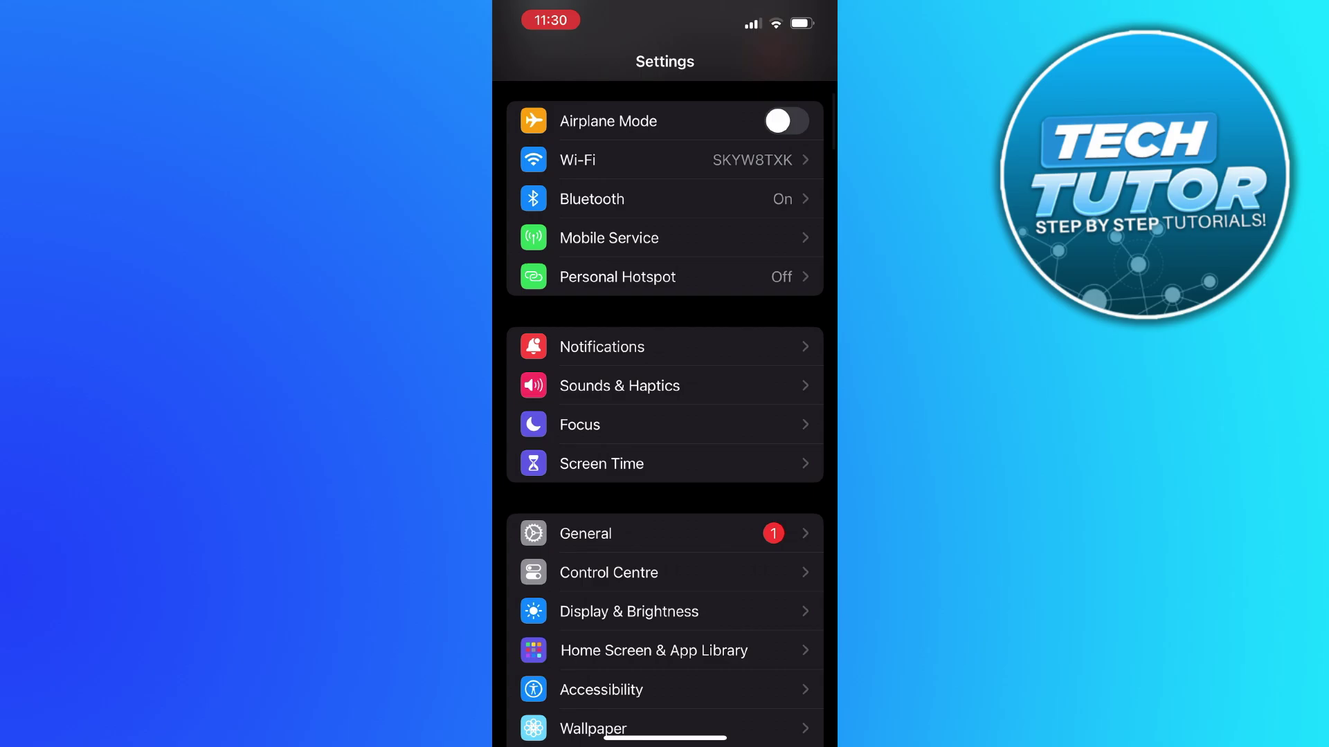
Go to General > About to check the iOS version and model.
click(586, 534)
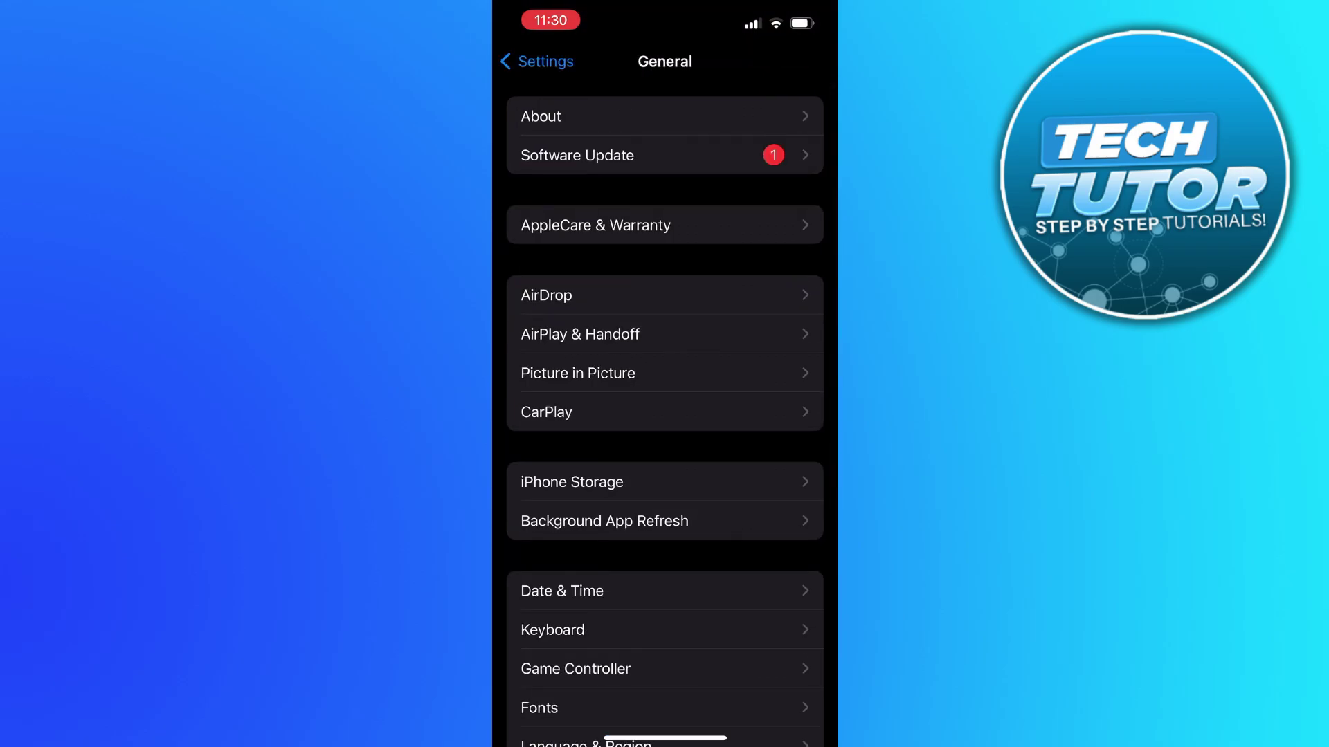
click(541, 116)
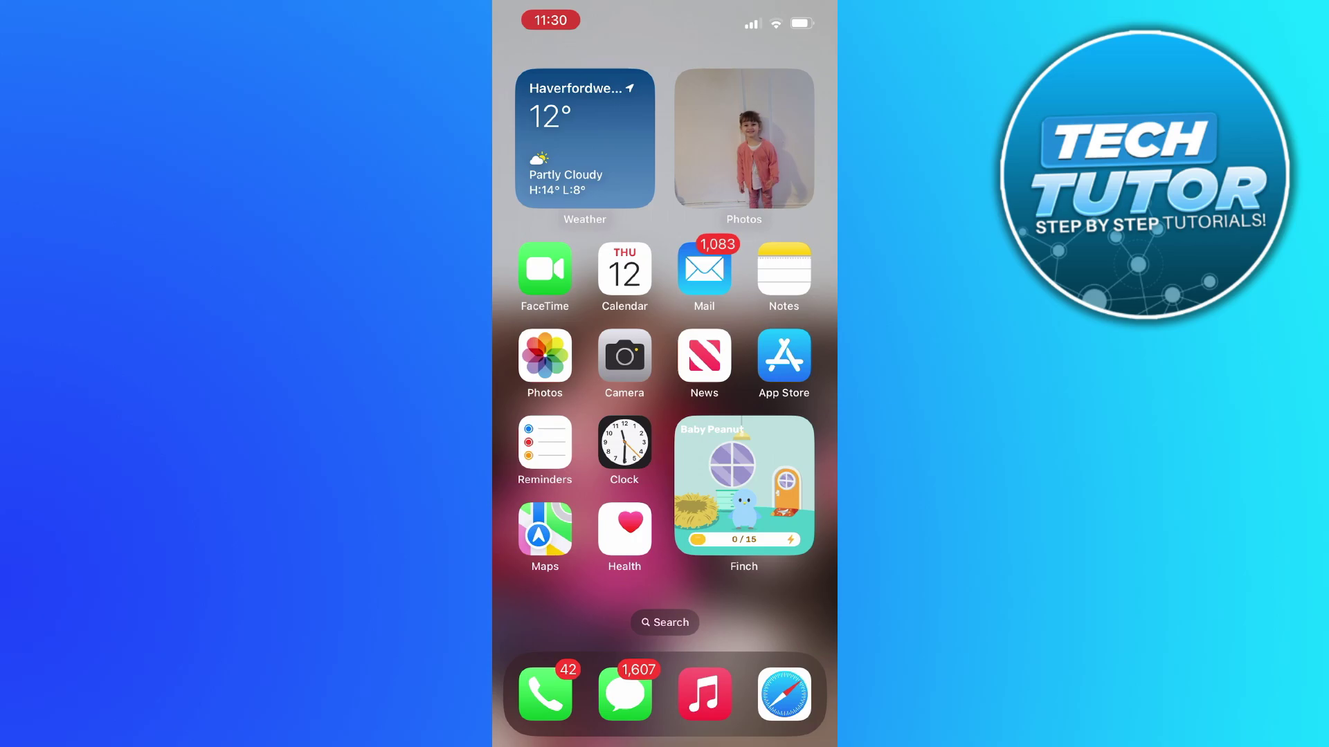
Open the App Store from home-screen search and search the store for "nfc tools".
click(664, 621)
text(ap)
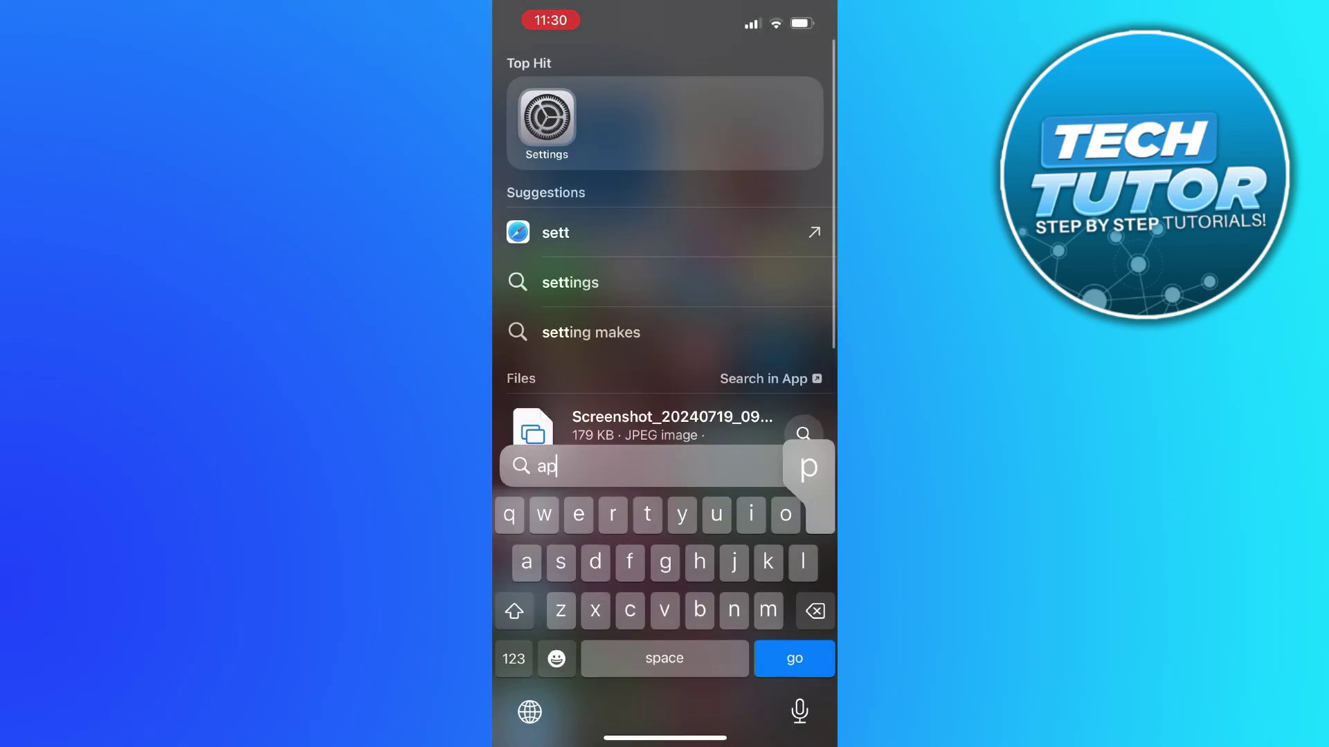
text(p)
click(546, 117)
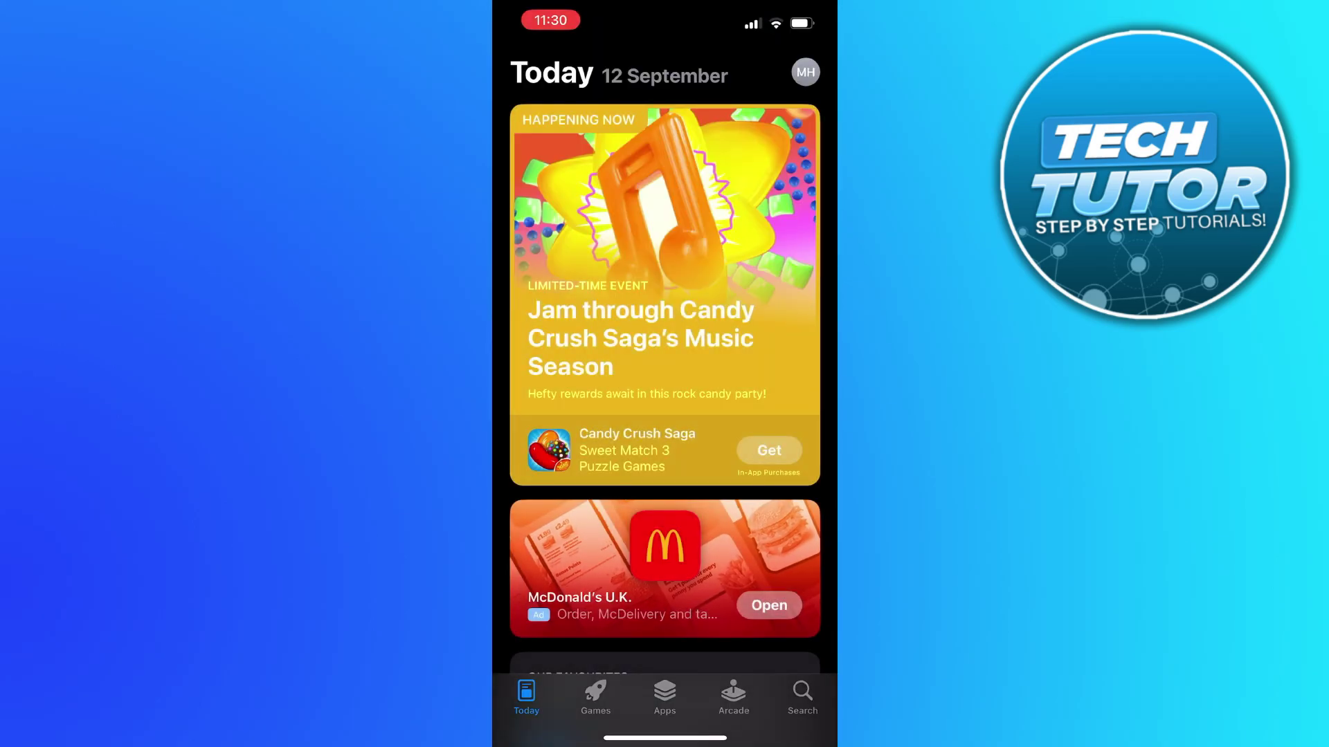
click(801, 695)
click(644, 112)
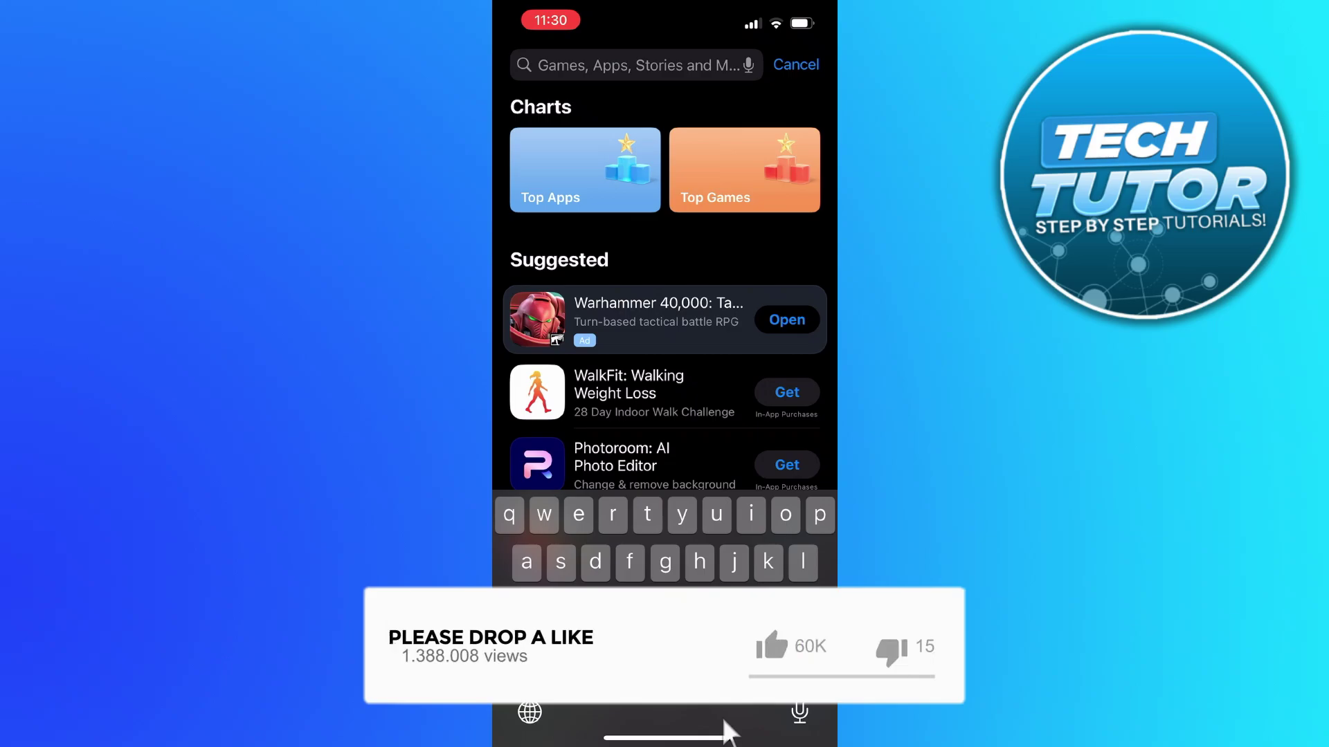
text(nfc tool)
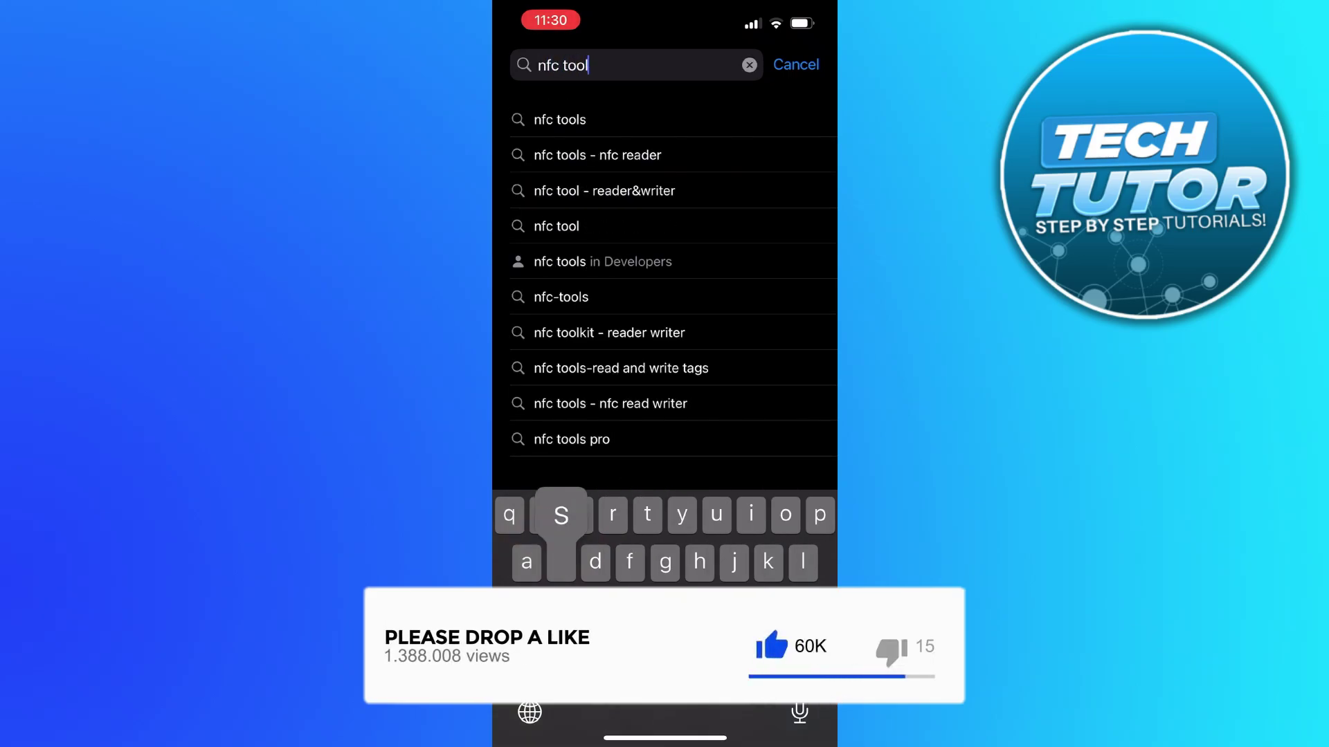
text(s)
key(Return)
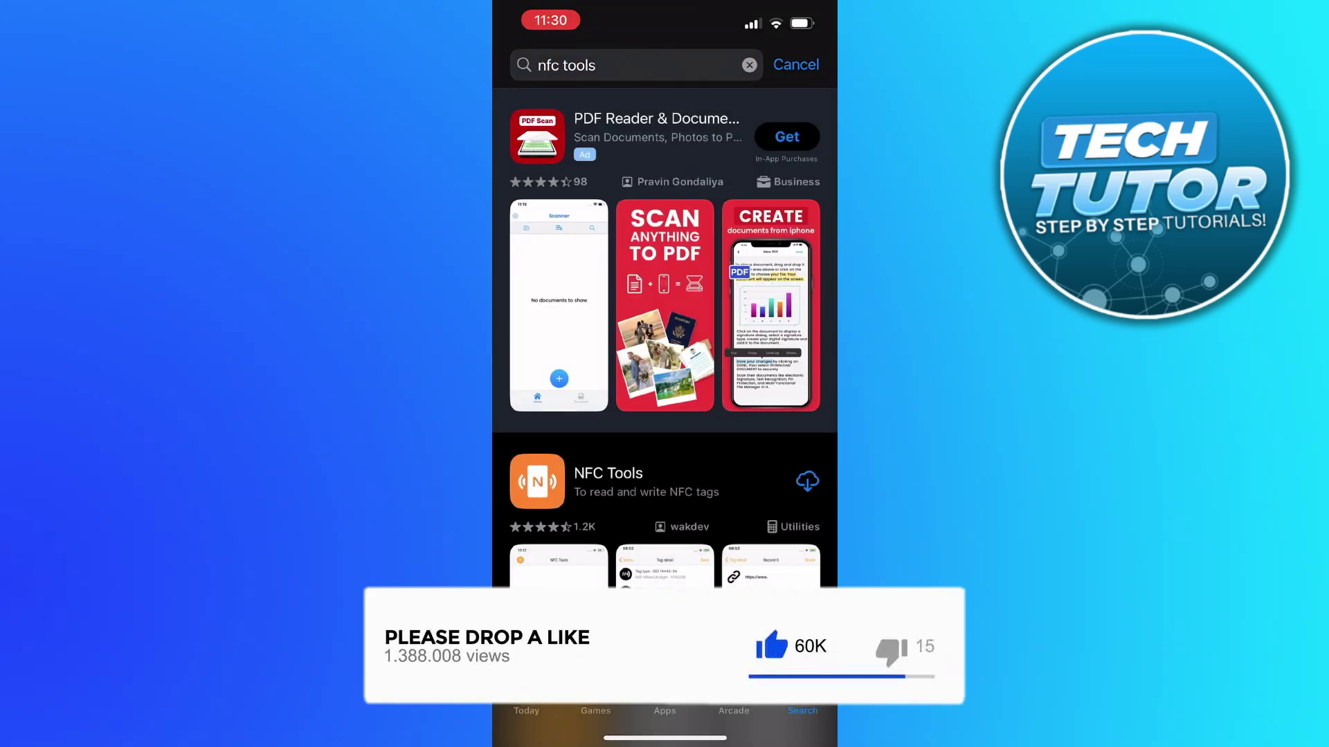
scroll(665, 416, down, 1)
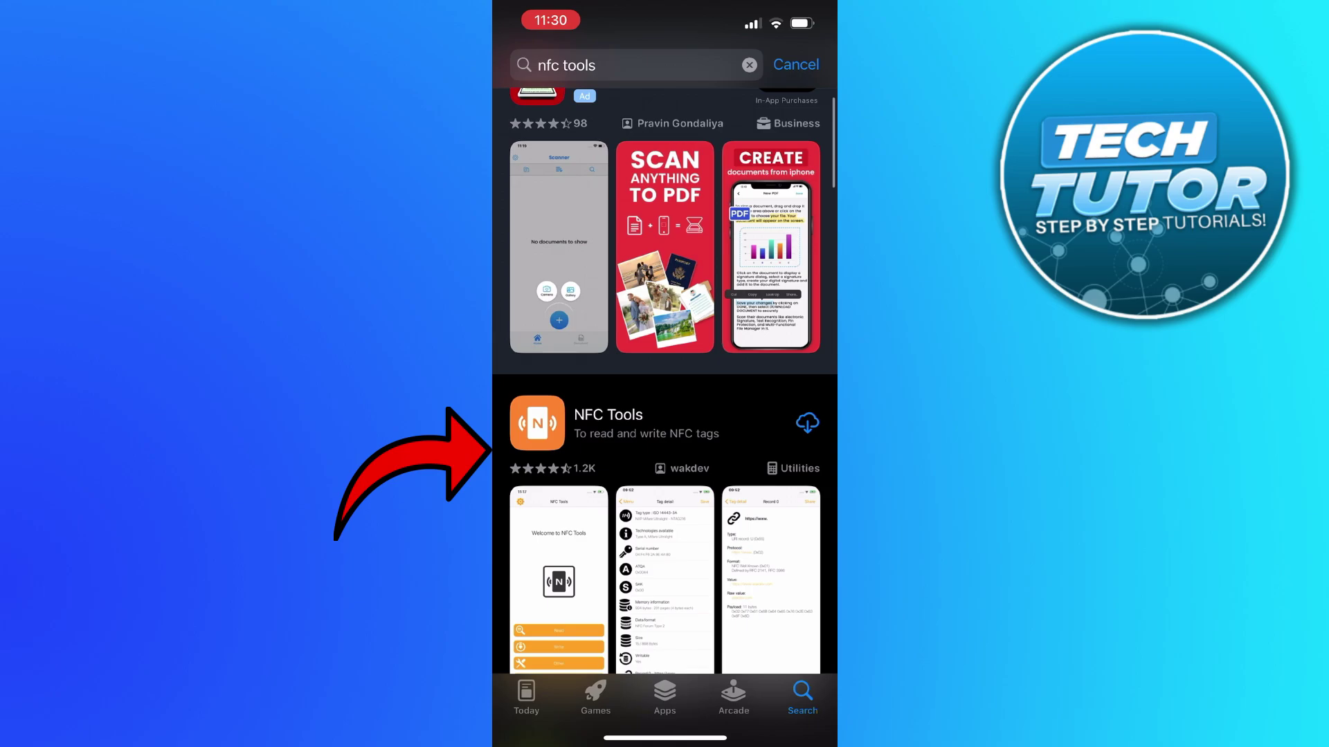
Open the NFC Tools by wakdev store page and download the app.
click(623, 424)
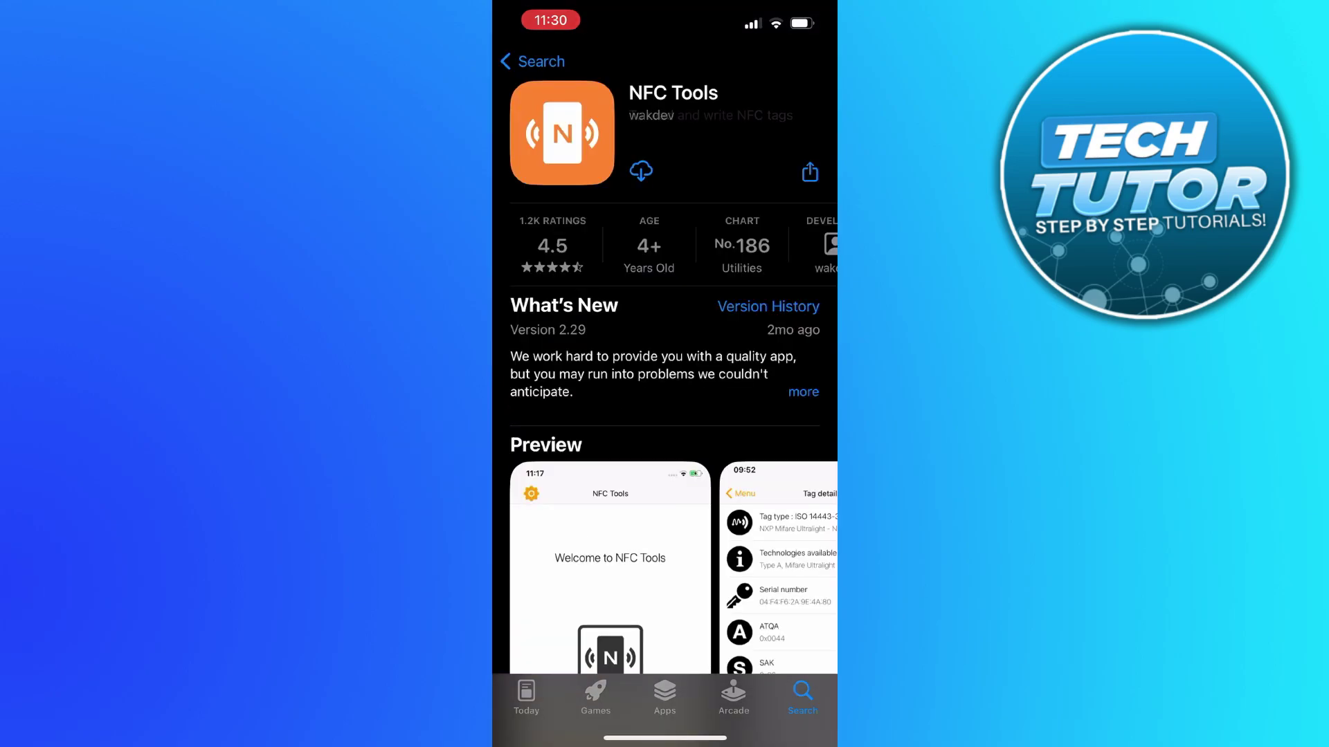
click(641, 172)
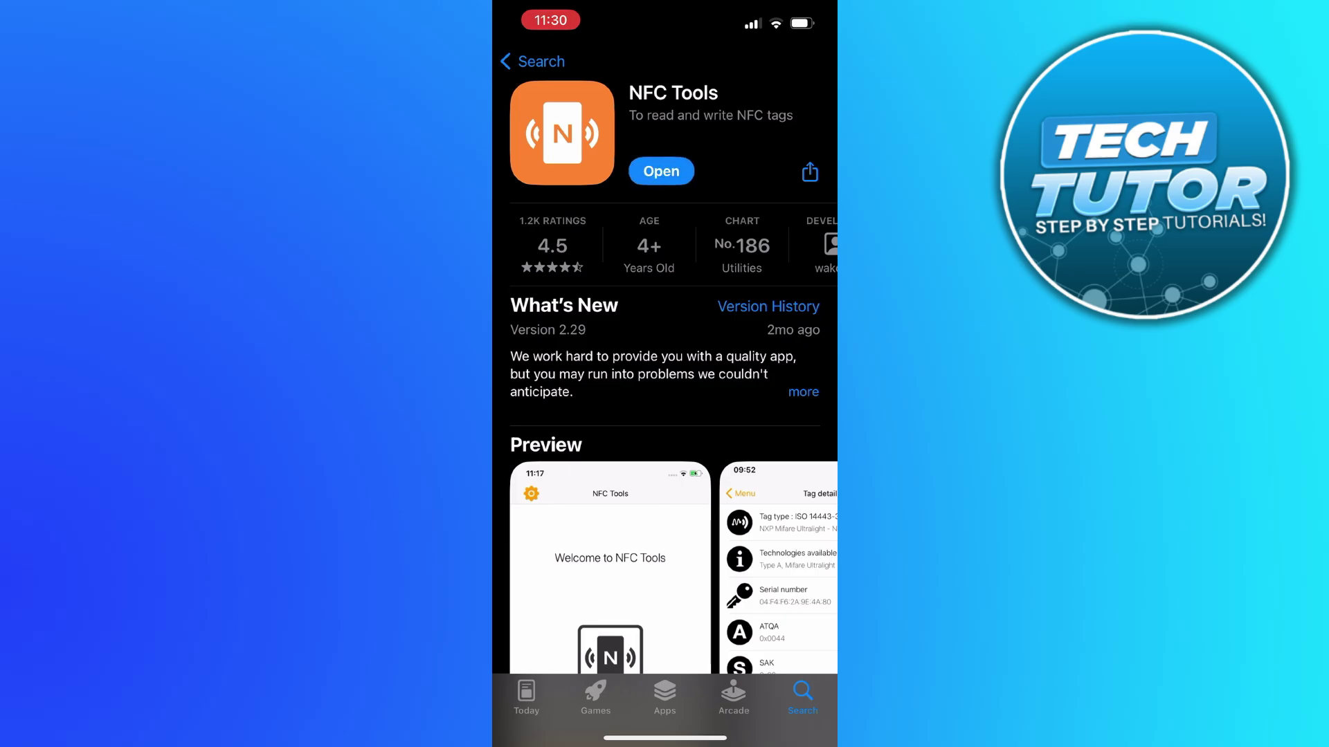
Open the newly installed NFC Tools from its App Store page.
click(660, 172)
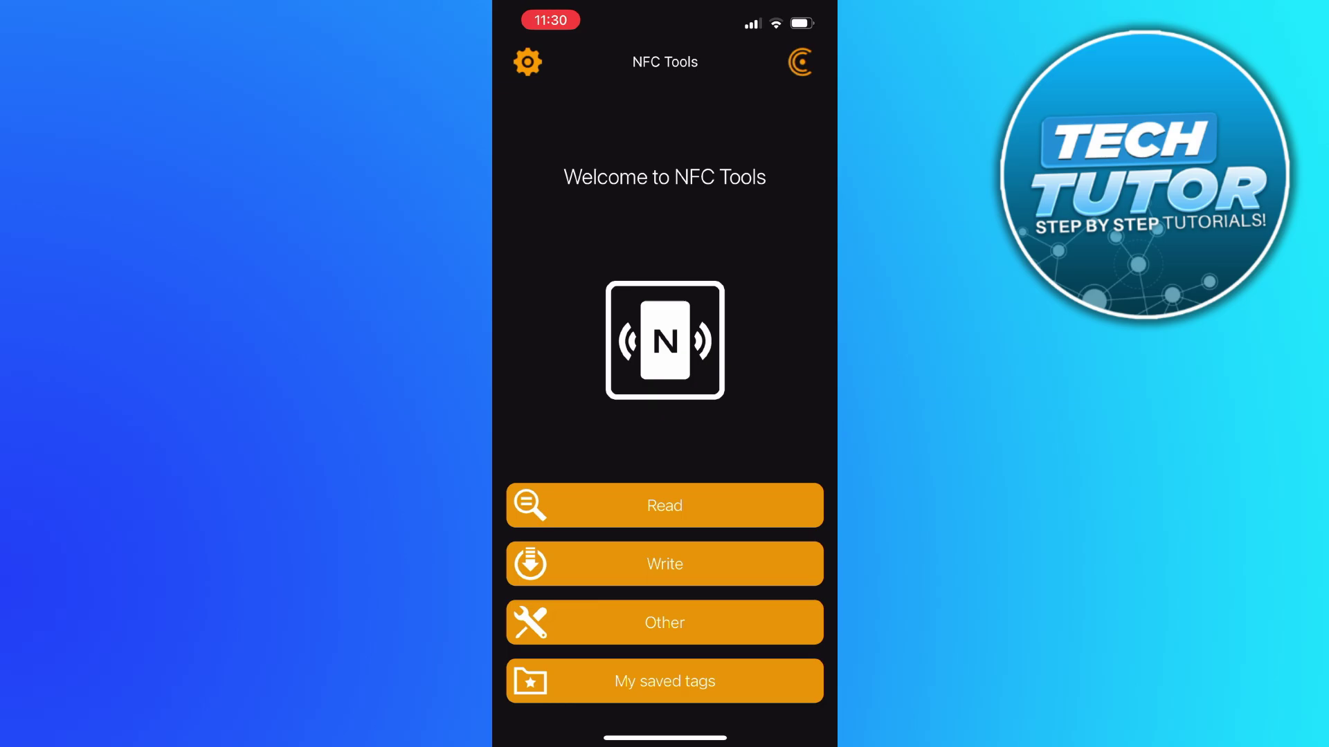
click(665, 505)
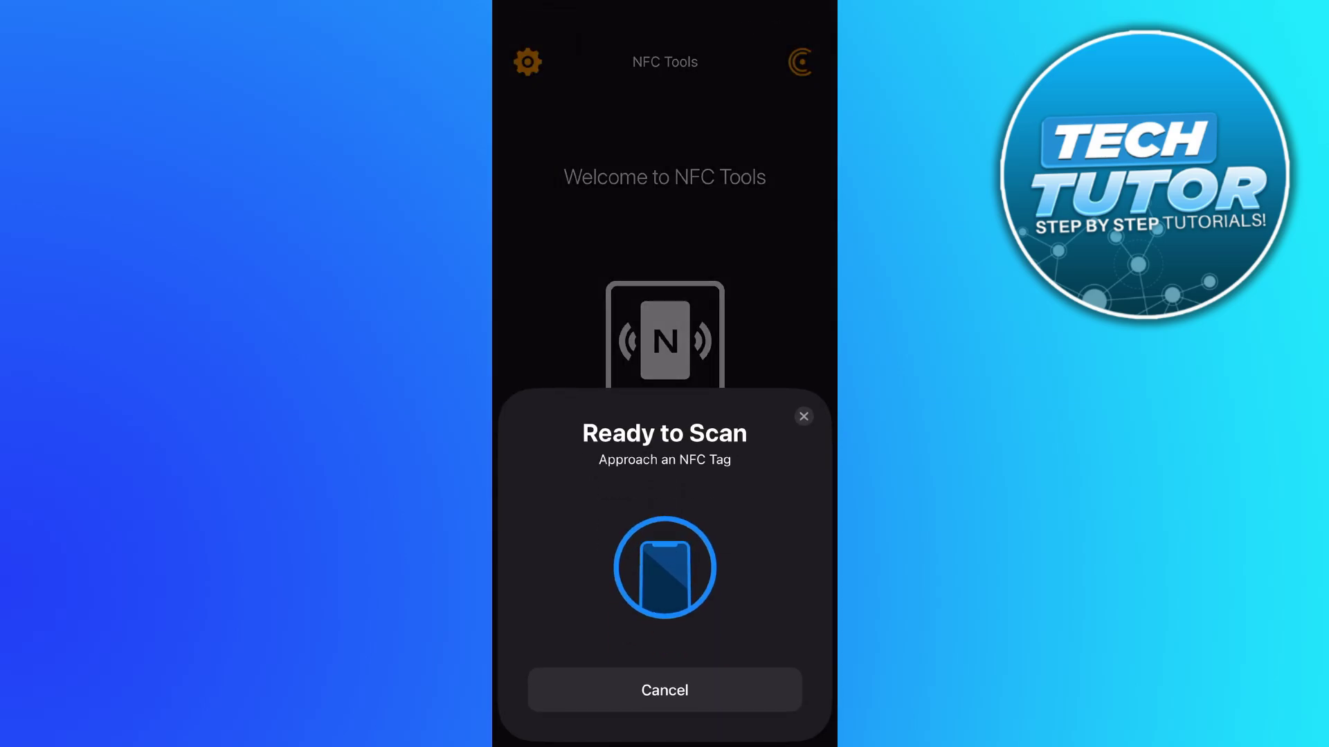